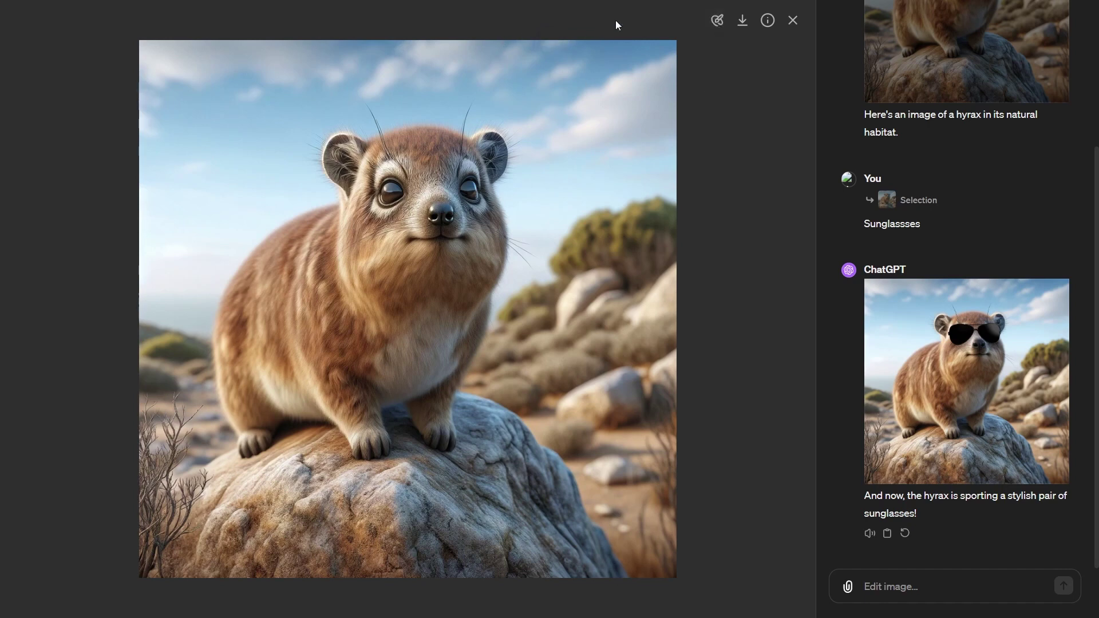
Step: Enter selection mode on the full-size hyrax image and shrink the brush
{"action": "left_click", "coordinate": [720, 26]}
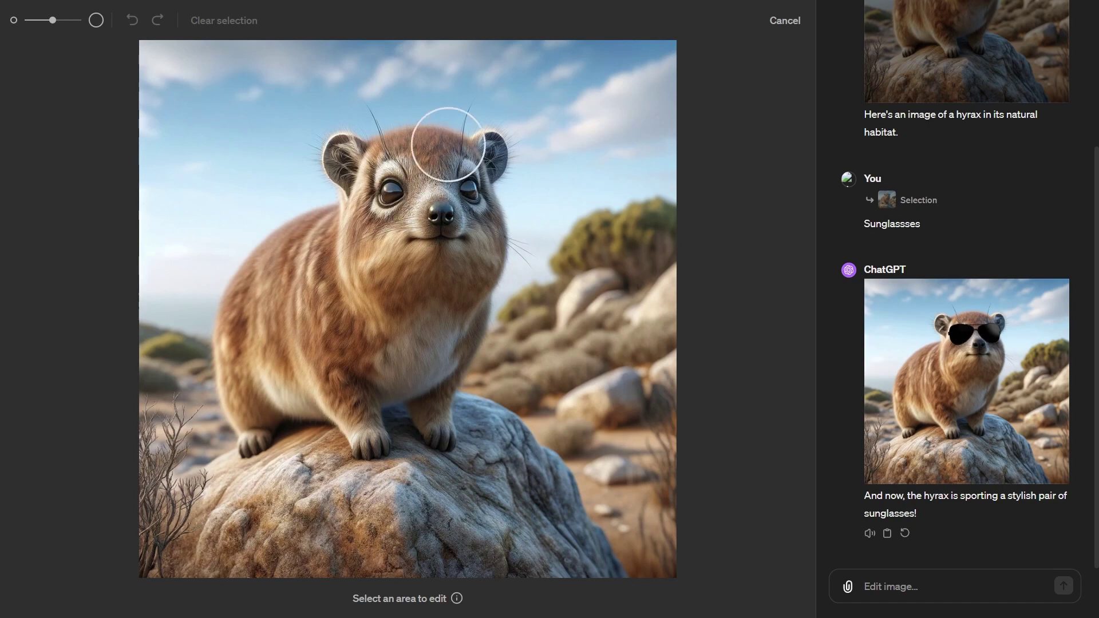
{"action": "left_click_drag", "start_coordinate": [53, 20], "coordinate": [42, 21]}
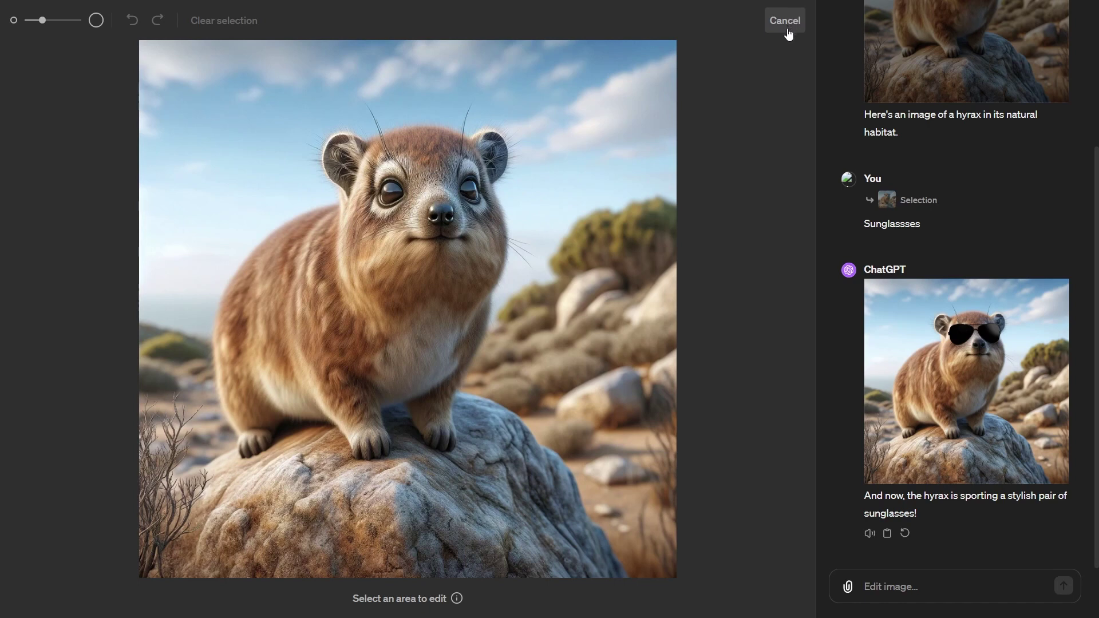
{"action": "mouse_move", "coordinate": [956, 363]}
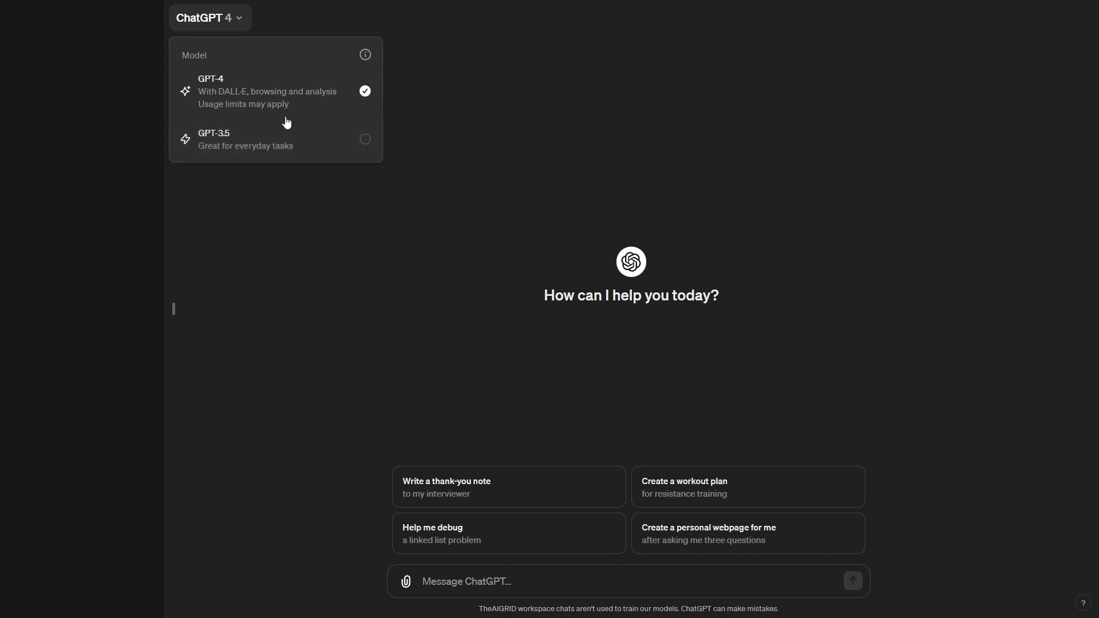
Step: Keep GPT-4 and send the pasted prompt 'Lets make an image of a cartoon cat'
{"action": "left_click", "coordinate": [515, 567]}
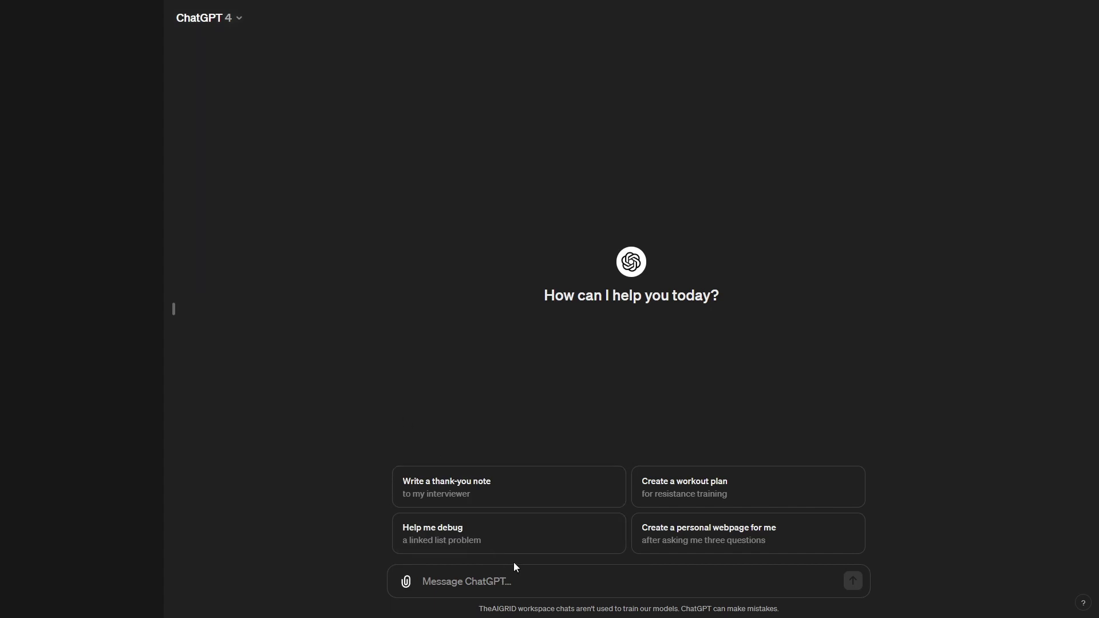
{"action": "left_click", "coordinate": [495, 569]}
{"action": "type", "text": "Lets make an image of a cartoon cat"}
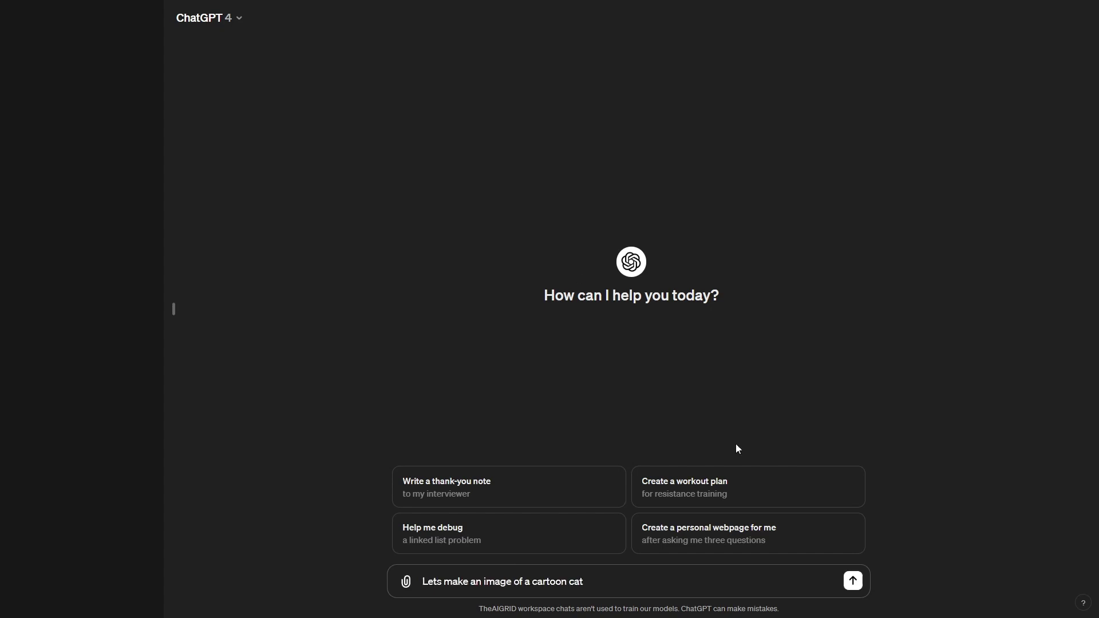
{"action": "left_click", "coordinate": [858, 588]}
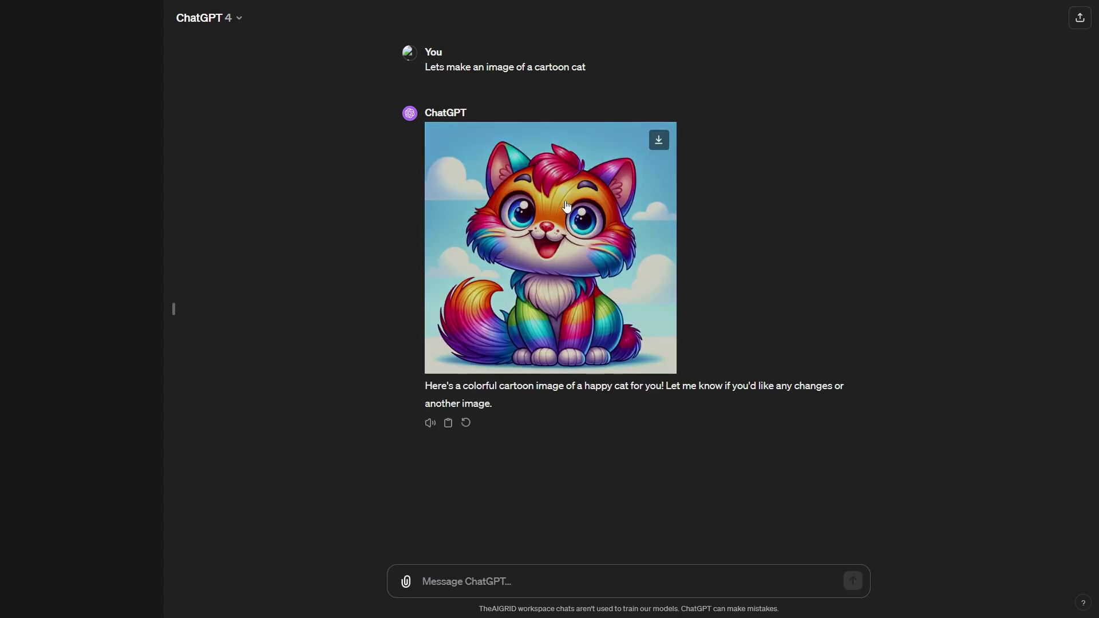
Step: Resize the selection brush and paint a band across the rainbow cat's eyes
{"action": "left_click", "coordinate": [584, 171]}
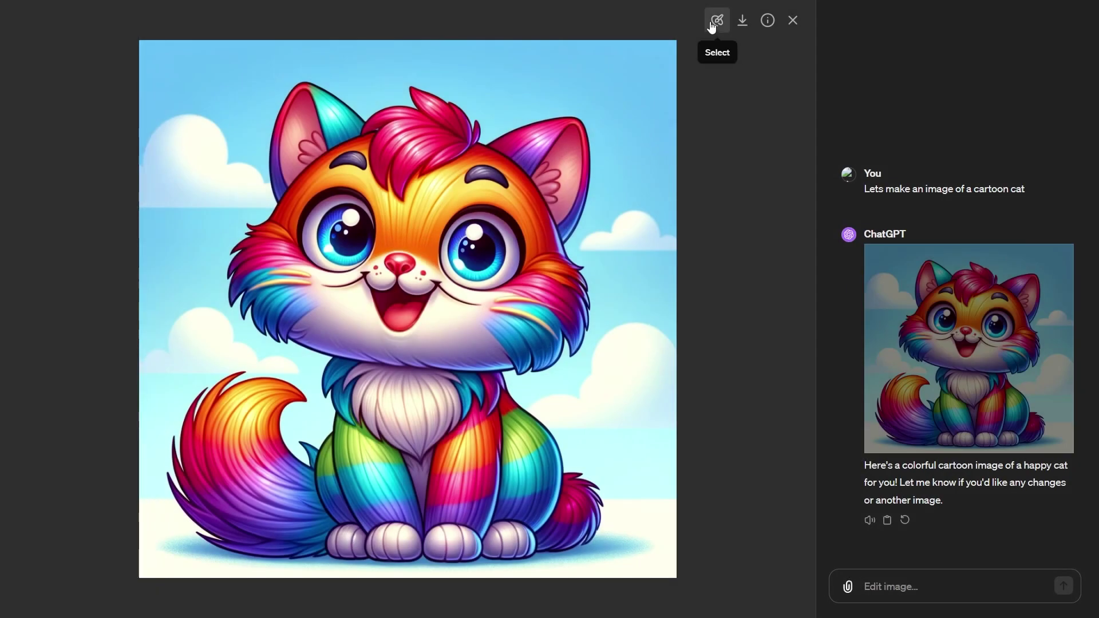
{"action": "left_click", "coordinate": [711, 27]}
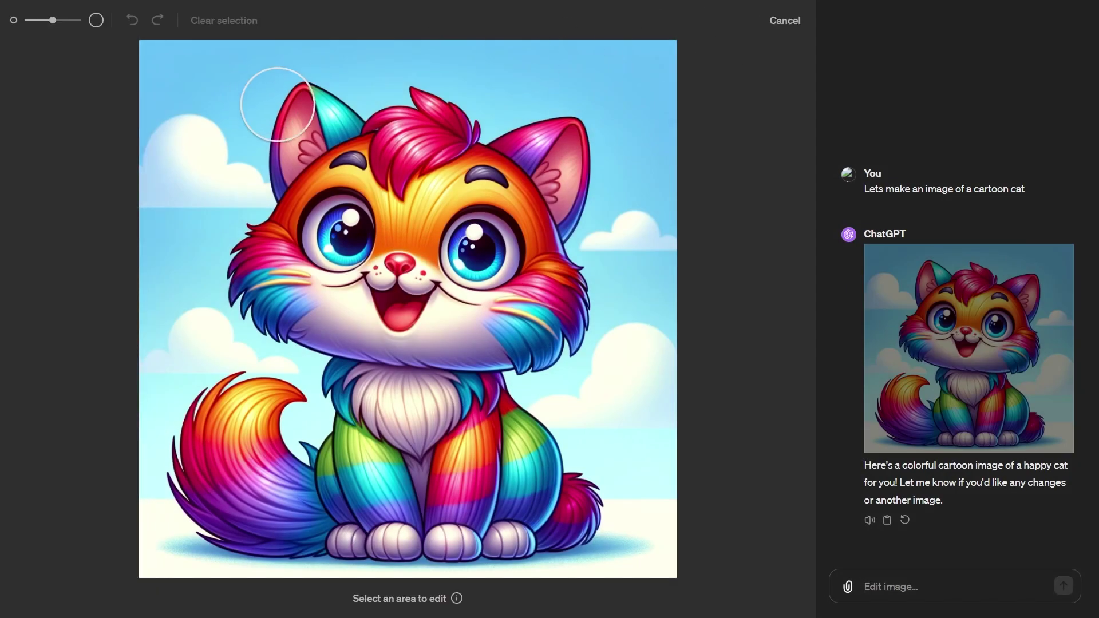
{"action": "left_click_drag", "start_coordinate": [55, 24], "coordinate": [36, 24]}
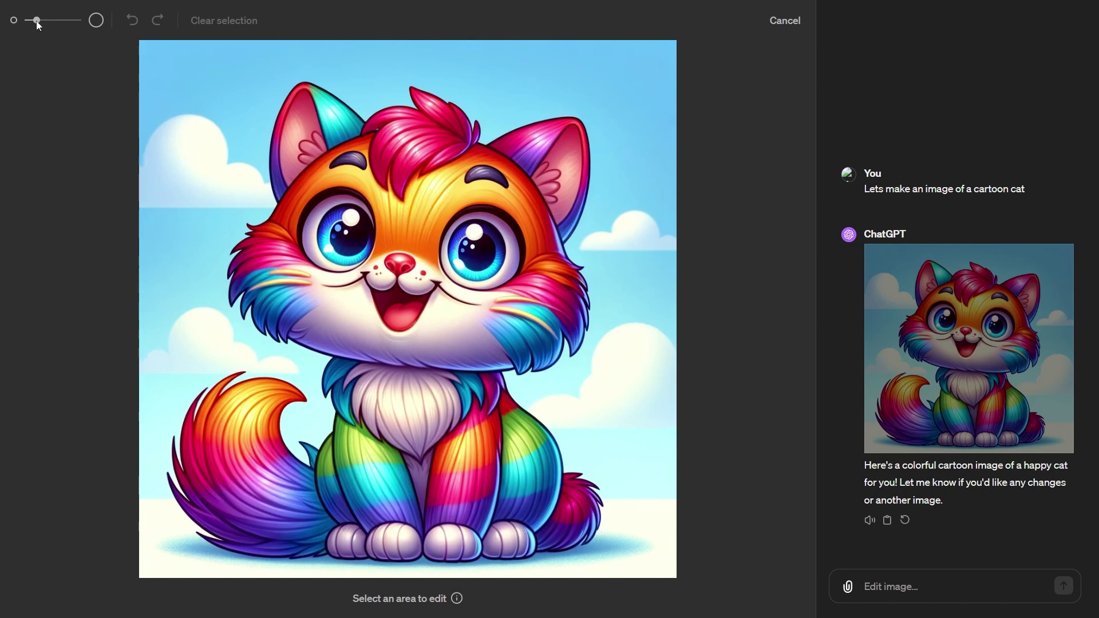
{"action": "left_click_drag", "start_coordinate": [38, 22], "coordinate": [77, 20]}
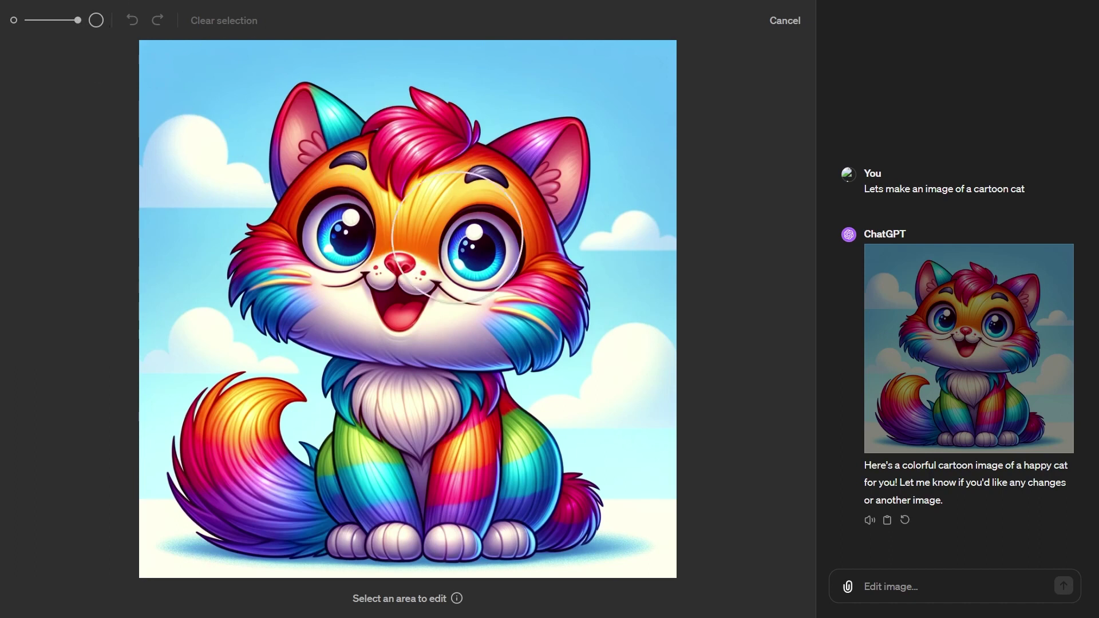
{"action": "mouse_move", "coordinate": [77, 21]}
{"action": "left_mouse_down"}
{"action": "mouse_move", "coordinate": [42, 20]}
{"action": "mouse_move", "coordinate": [77, 20]}
{"action": "left_mouse_up"}
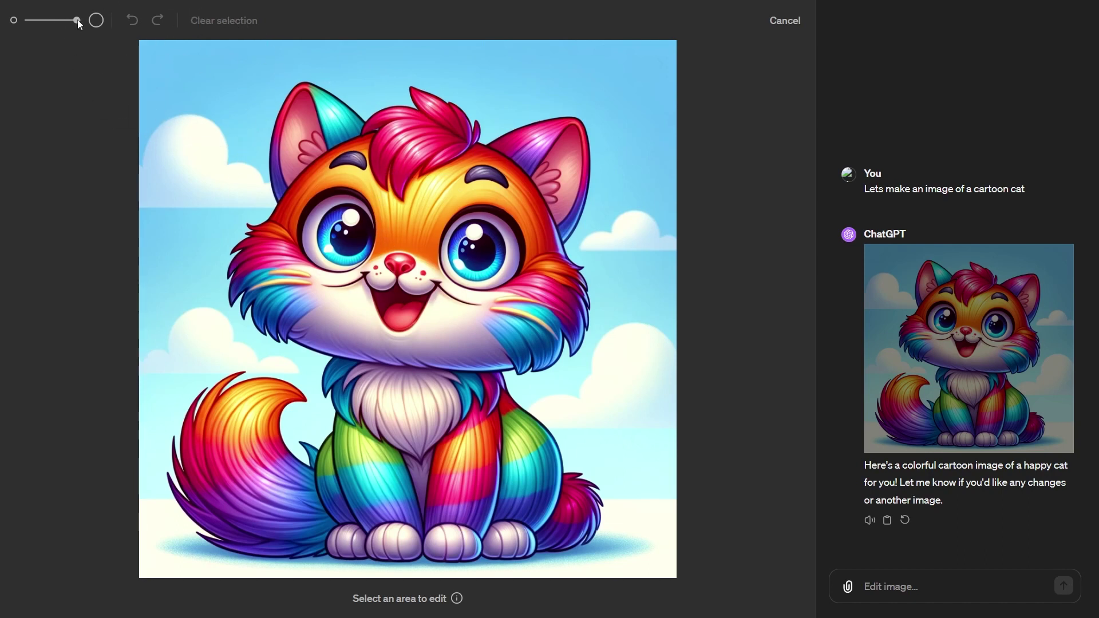
{"action": "left_click_drag", "start_coordinate": [76, 21], "coordinate": [65, 20]}
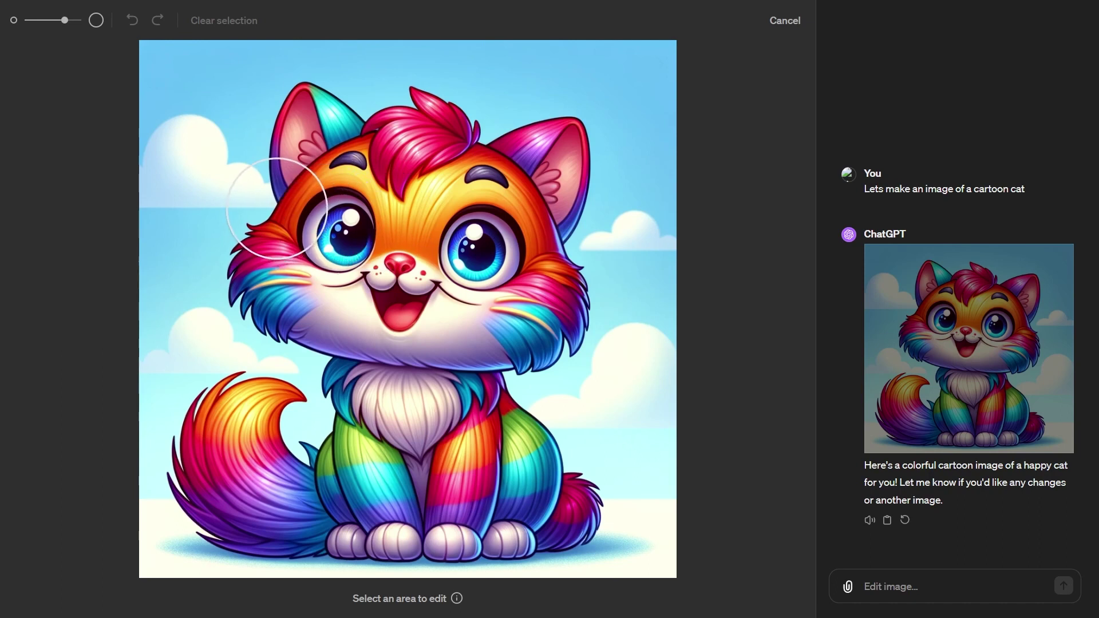
{"action": "mouse_move", "coordinate": [277, 209]}
{"action": "left_mouse_down"}
{"action": "mouse_move", "coordinate": [349, 228]}
{"action": "mouse_move", "coordinate": [532, 224]}
{"action": "left_mouse_up"}
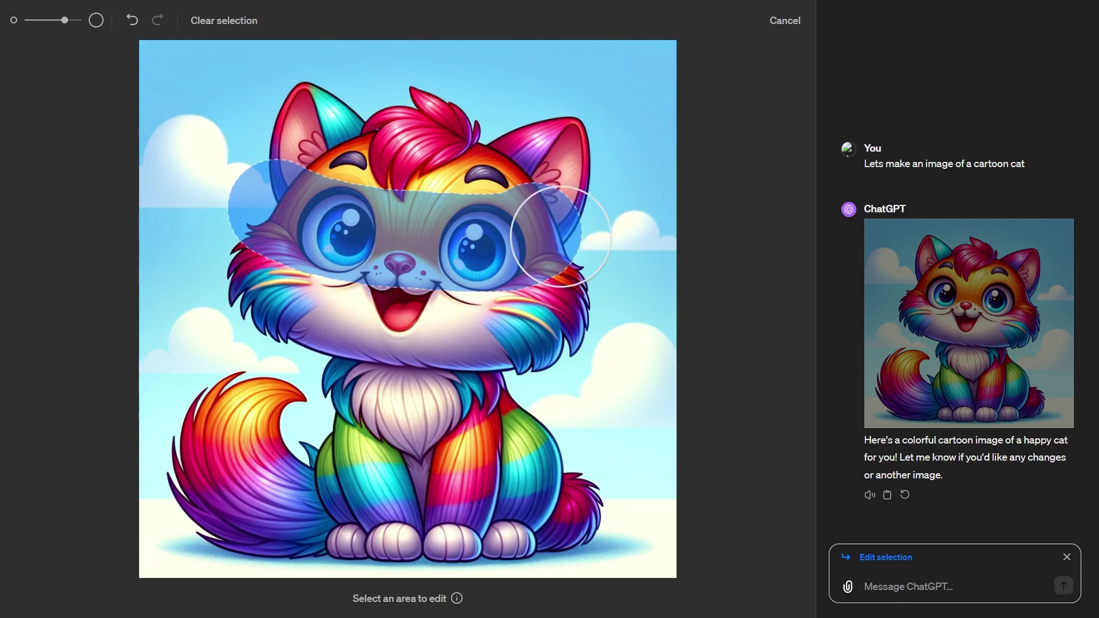
Step: Request 'Can you put sunglasses in there' for the selection, correcting the 'sunglassse' typo
{"action": "left_click", "coordinate": [914, 584]}
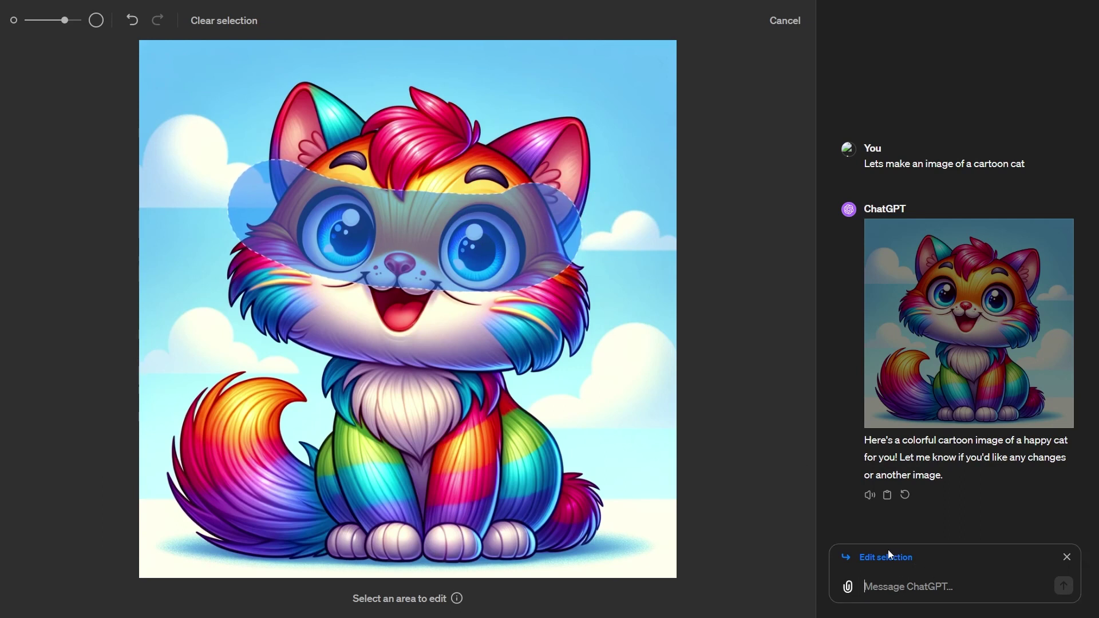
{"action": "type", "text": "Can you put sunglassse in there"}
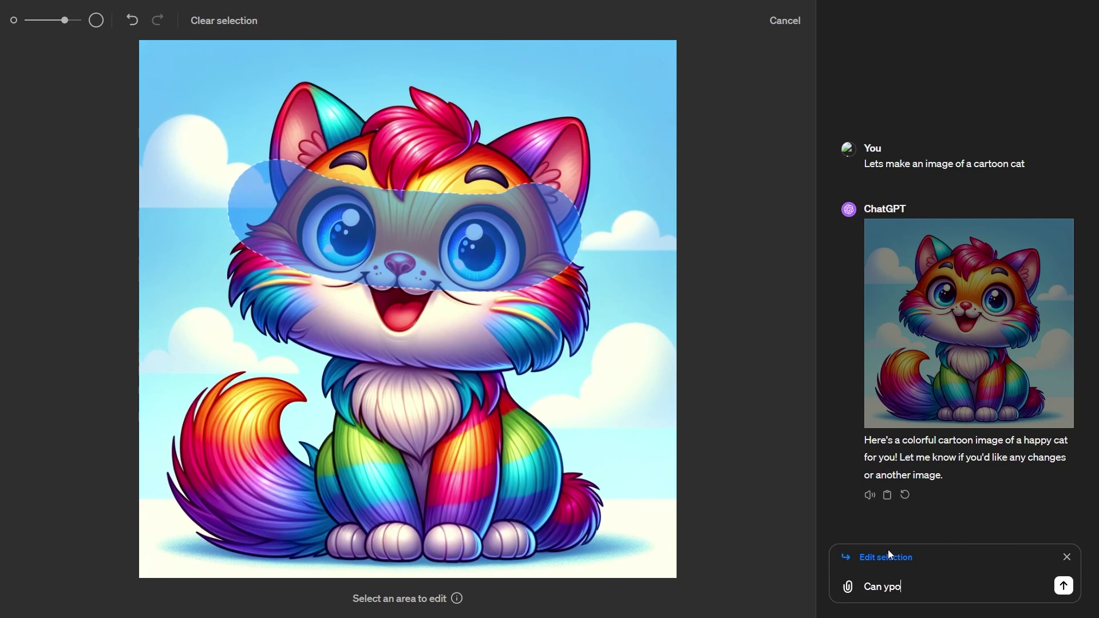
{"action": "right_click", "coordinate": [945, 586]}
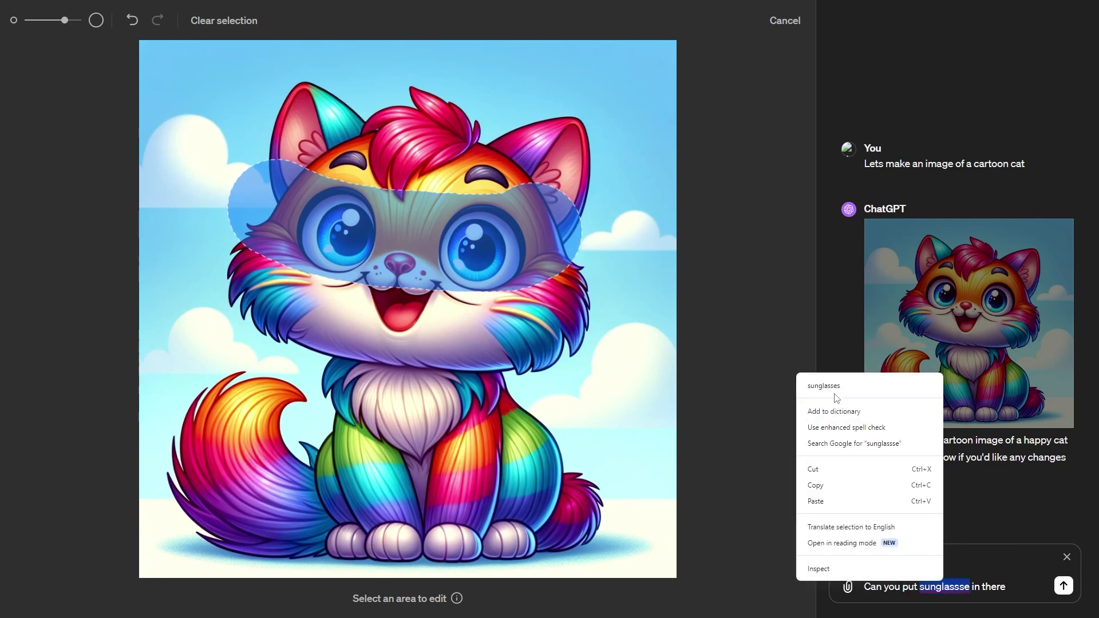
{"action": "left_click", "coordinate": [877, 385]}
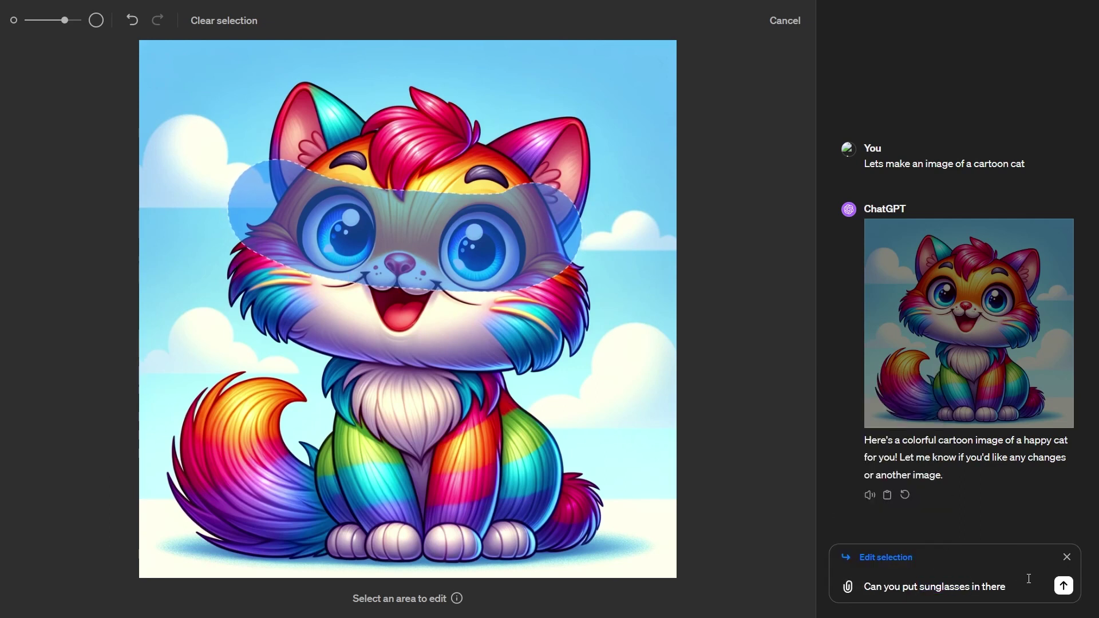
{"action": "left_click", "coordinate": [1064, 585]}
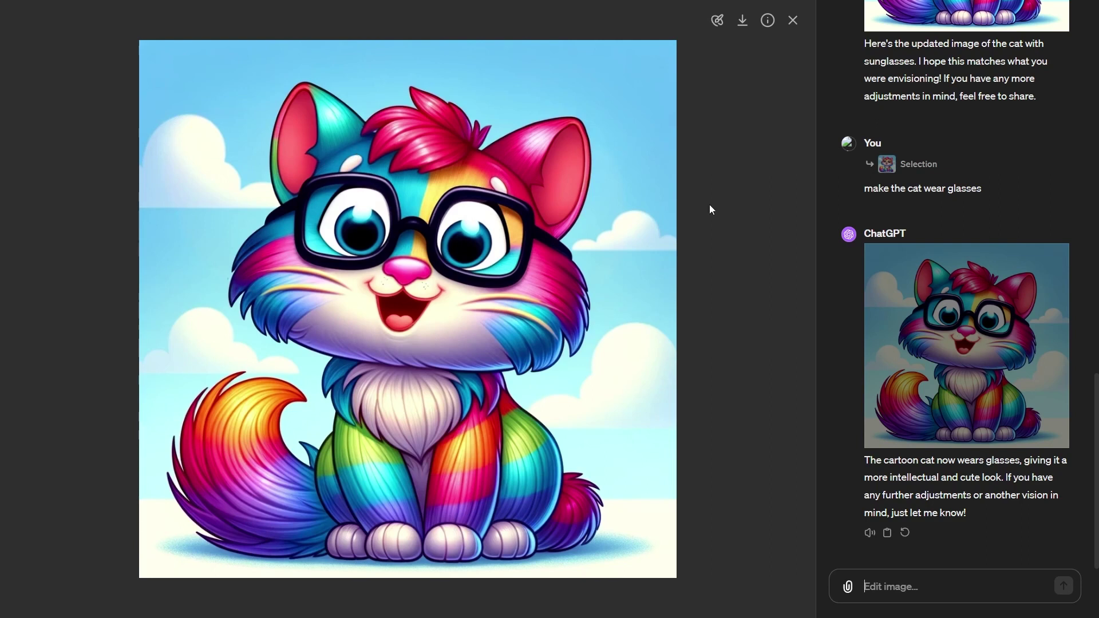
{"action": "scroll", "coordinate": [926, 213], "scroll_direction": "up", "scroll_amount": 10}
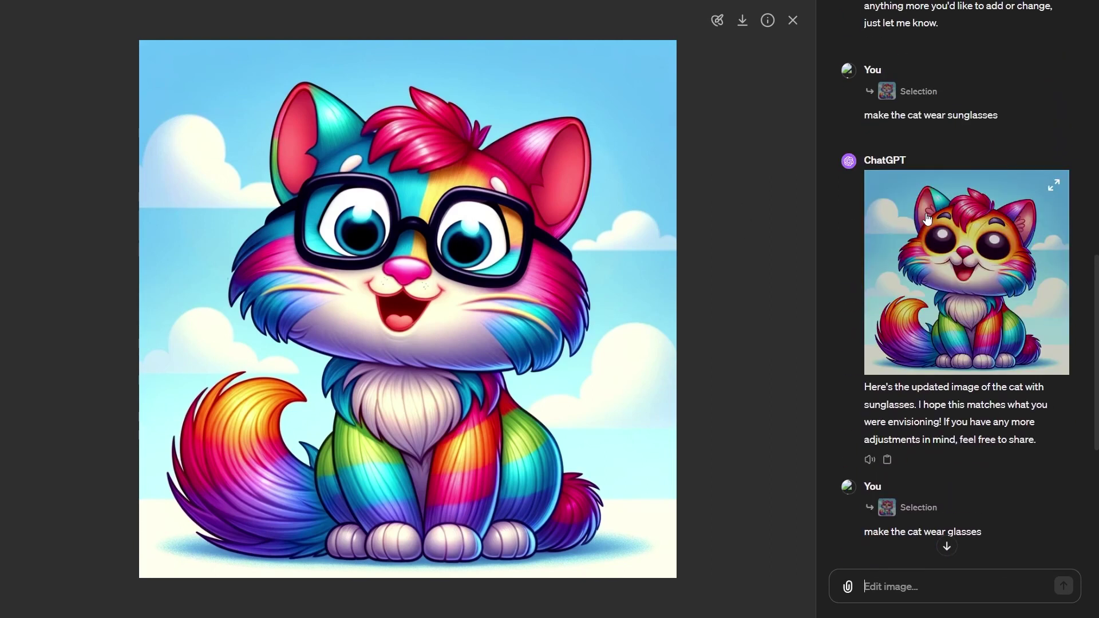
{"action": "scroll", "coordinate": [923, 211], "scroll_direction": "up", "scroll_amount": 6}
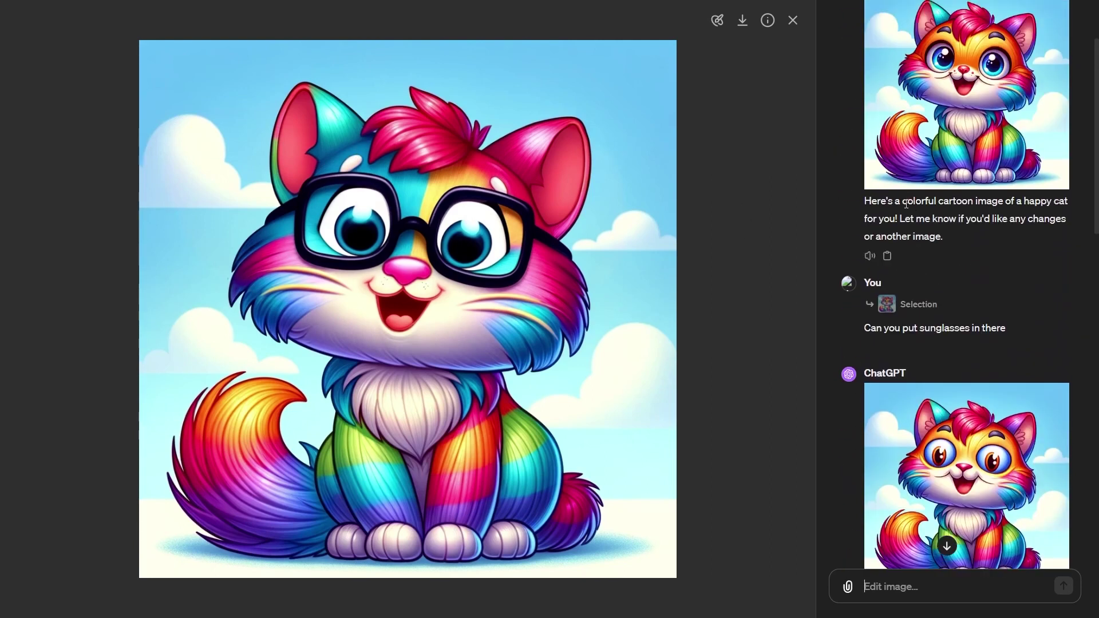
{"action": "scroll", "coordinate": [922, 212], "scroll_direction": "down", "scroll_amount": 13}
{"action": "left_click", "coordinate": [717, 20]}
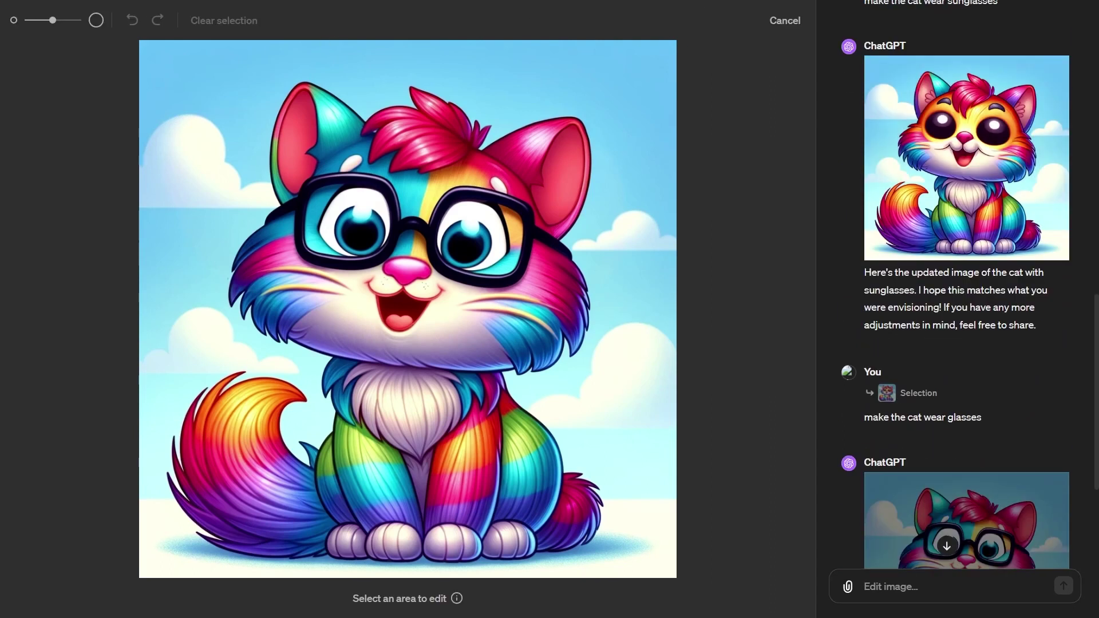
{"action": "left_click", "coordinate": [47, 20]}
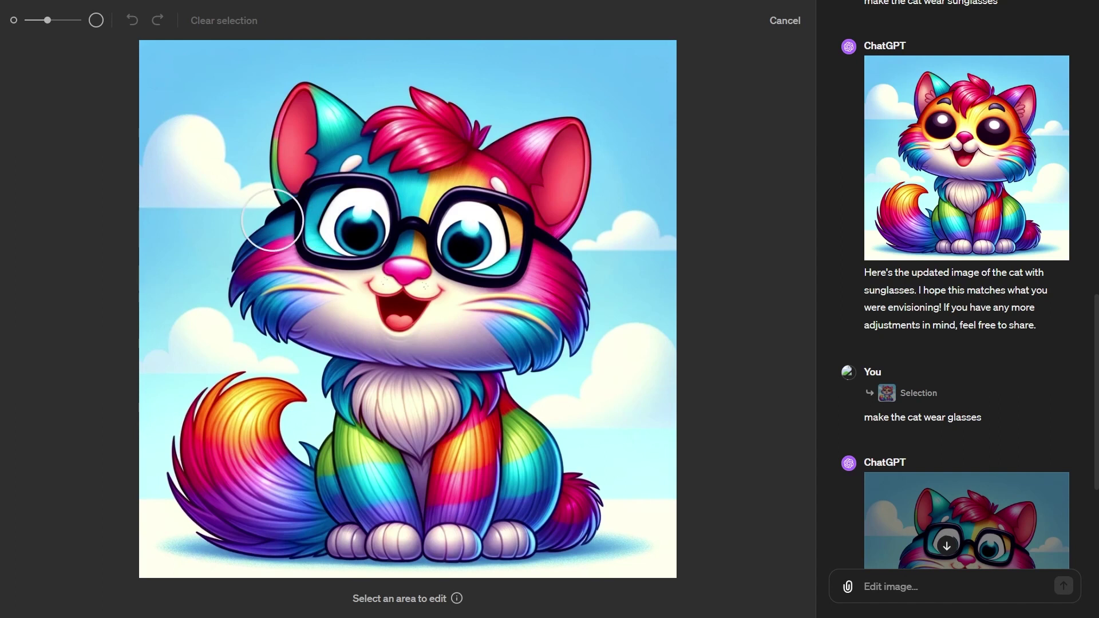
{"action": "left_click_drag", "start_coordinate": [266, 216], "coordinate": [550, 246]}
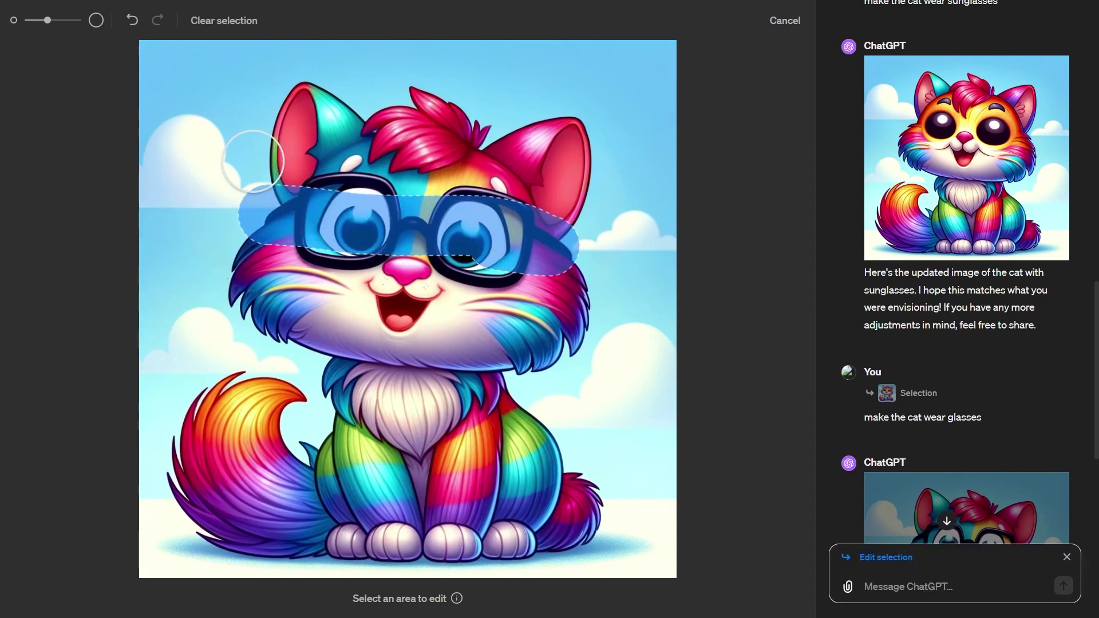
{"action": "left_click", "coordinate": [1066, 557]}
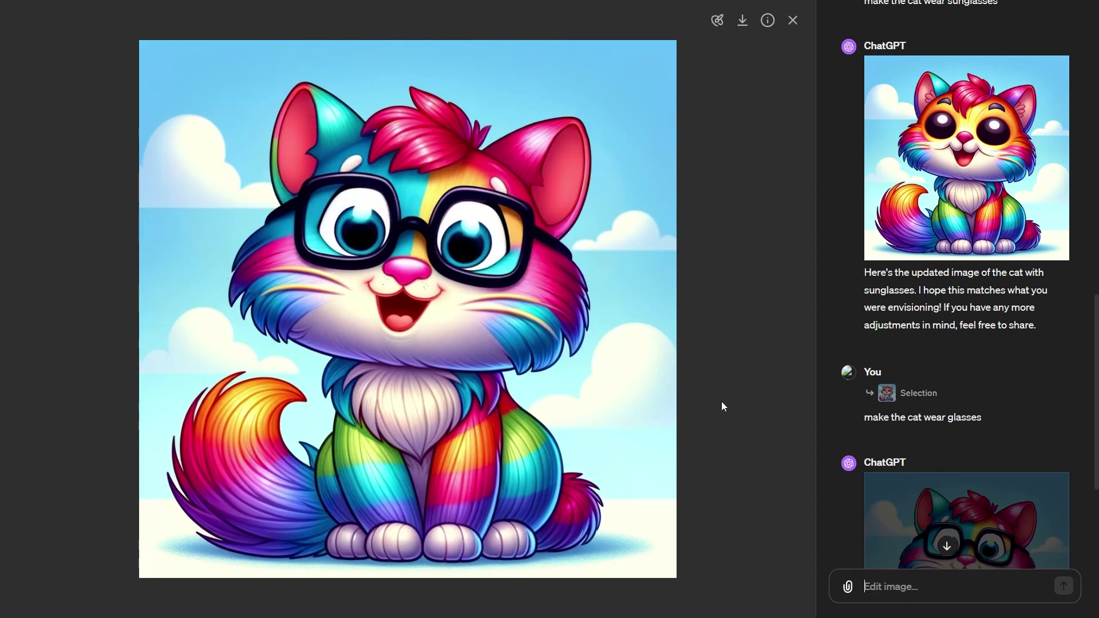
{"action": "left_click", "coordinate": [717, 21]}
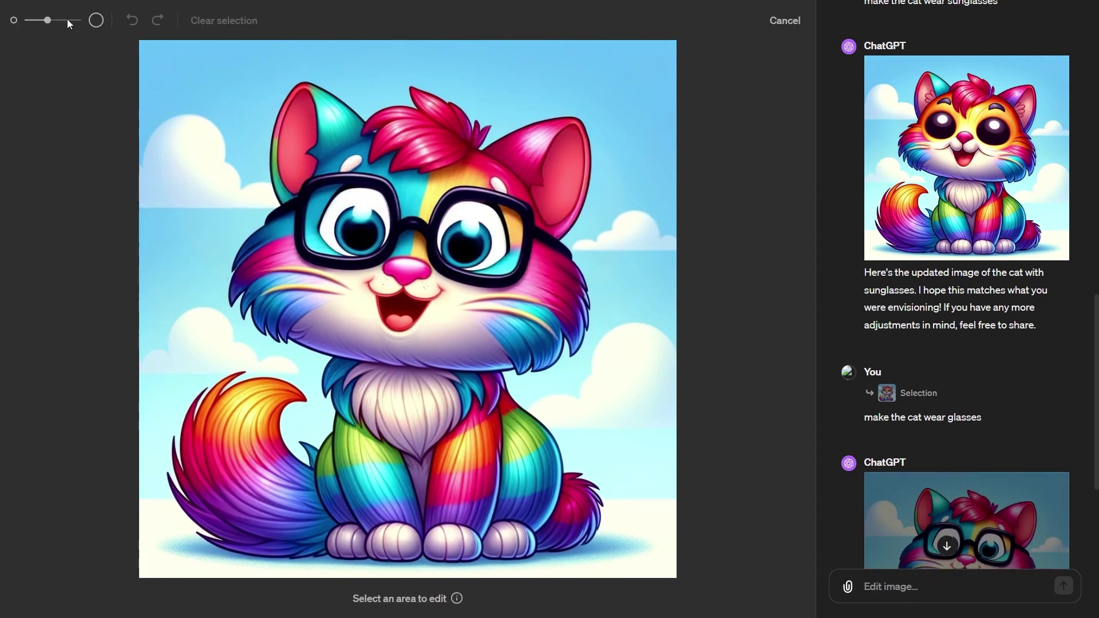
{"action": "left_click_drag", "start_coordinate": [48, 20], "coordinate": [77, 20]}
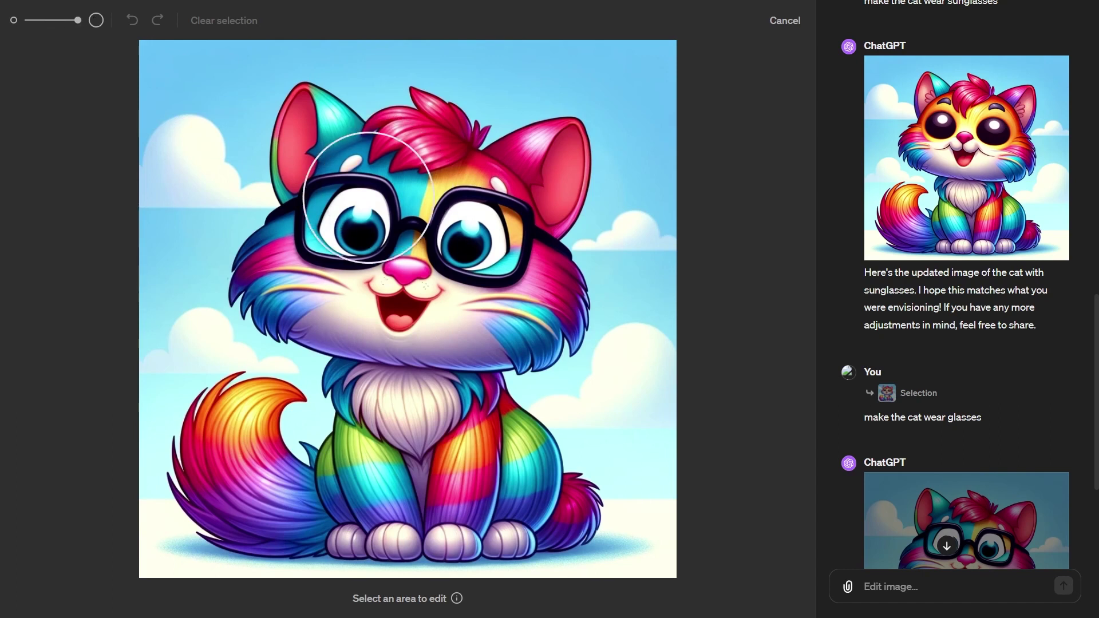
{"action": "mouse_move", "coordinate": [273, 203]}
{"action": "left_mouse_down"}
{"action": "mouse_move", "coordinate": [555, 244]}
{"action": "mouse_move", "coordinate": [318, 217]}
{"action": "mouse_move", "coordinate": [503, 184]}
{"action": "mouse_move", "coordinate": [559, 225]}
{"action": "left_mouse_up"}
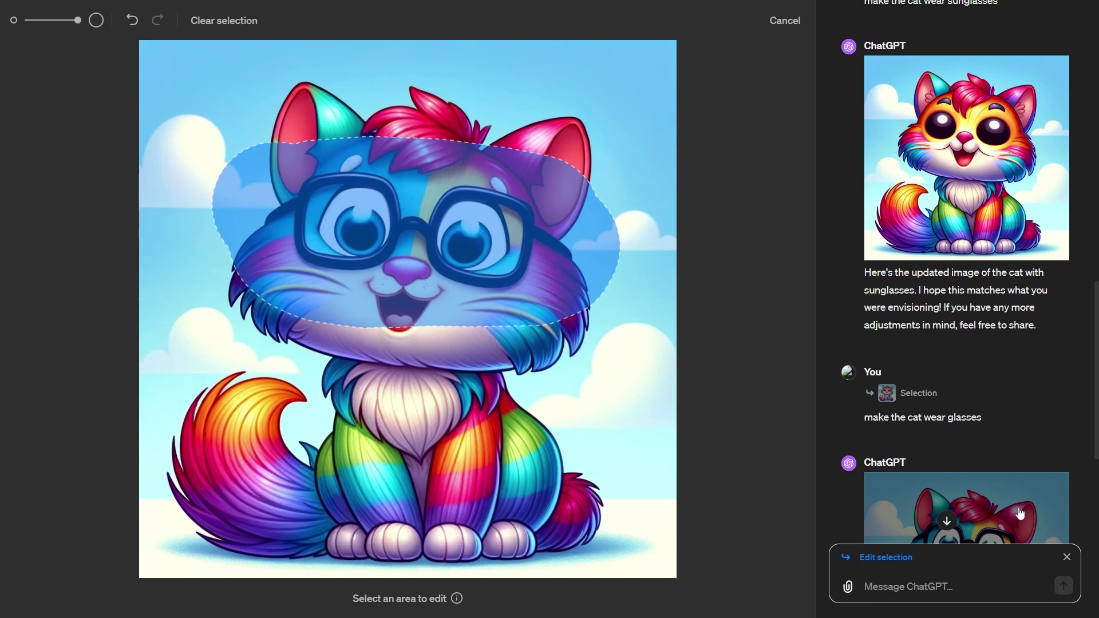
{"action": "left_click", "coordinate": [1066, 557]}
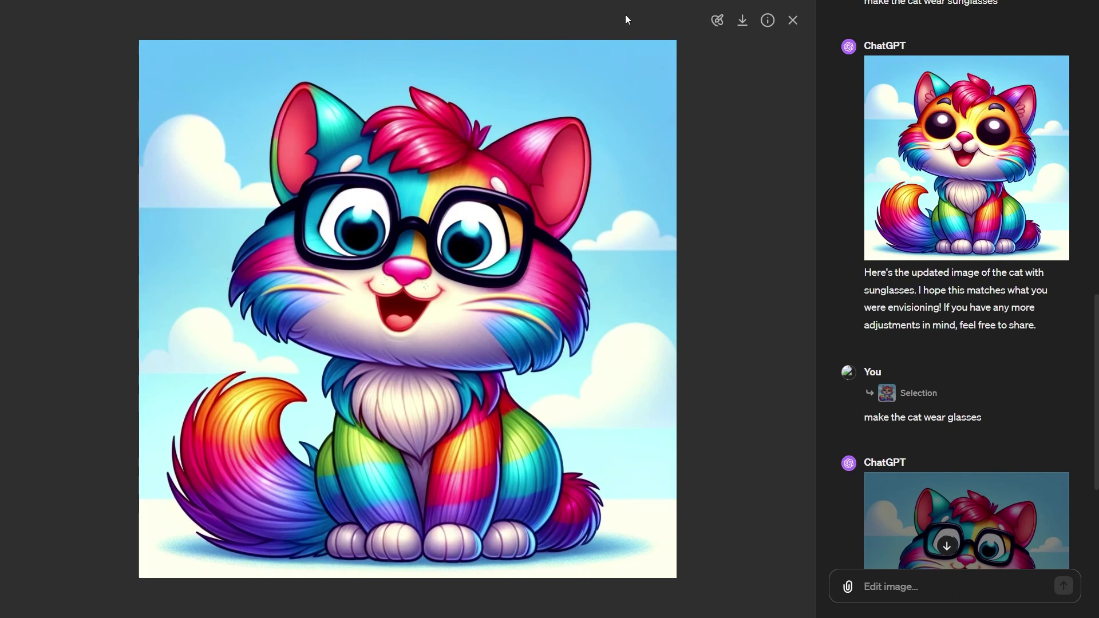
Step: Select the top-right sky with a smaller brush and request 'write the text "mr cat"'
{"action": "left_click", "coordinate": [717, 20]}
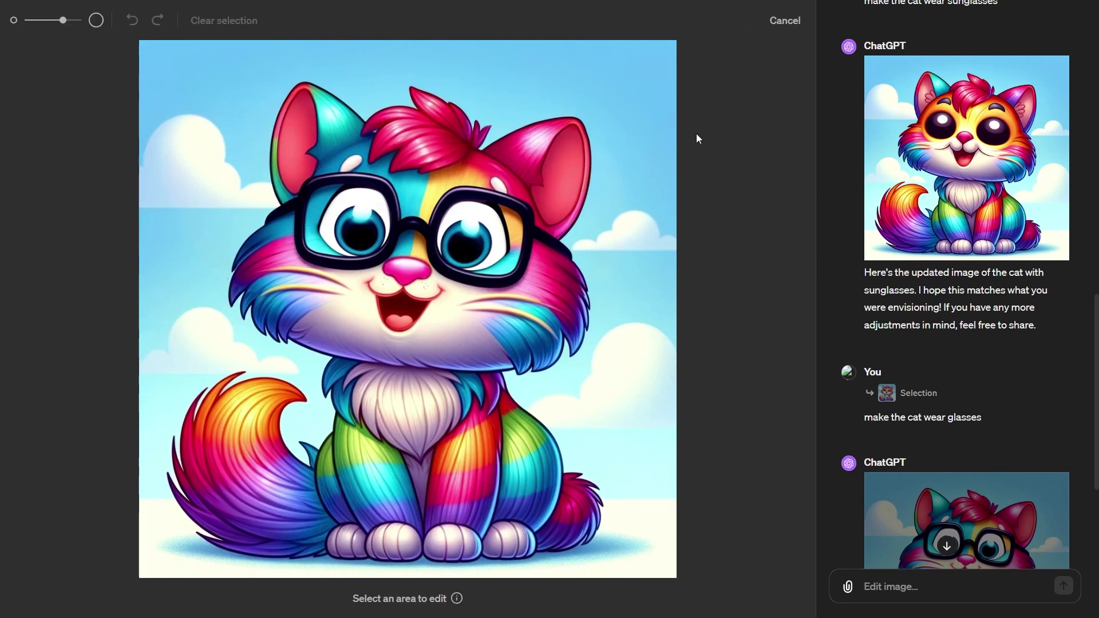
{"action": "left_click_drag", "start_coordinate": [60, 25], "coordinate": [48, 24]}
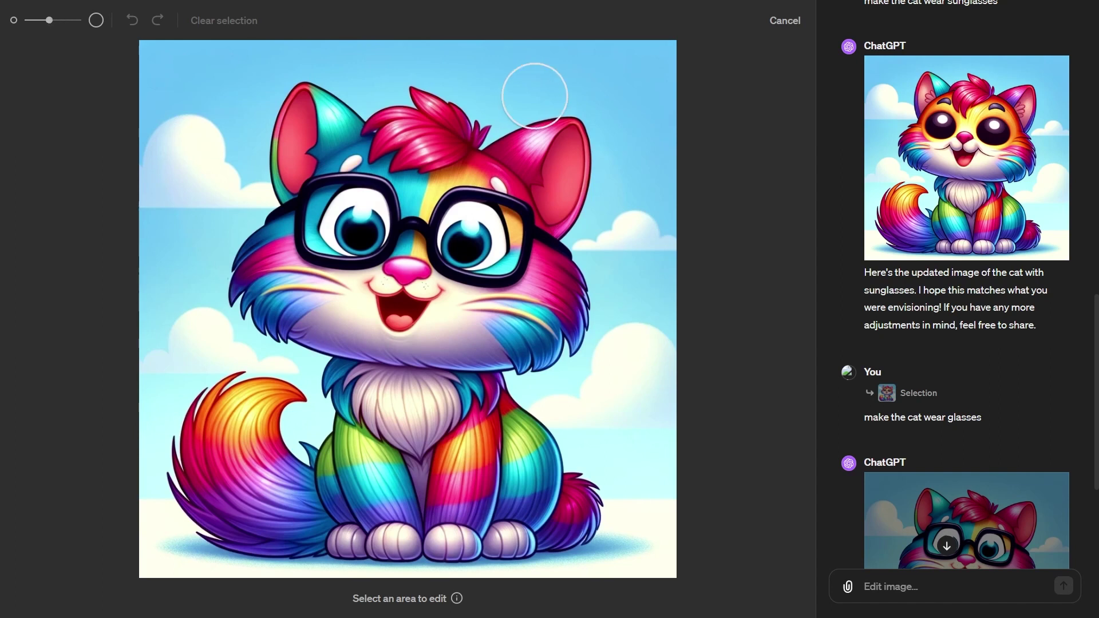
{"action": "mouse_move", "coordinate": [478, 74]}
{"action": "left_mouse_down"}
{"action": "mouse_move", "coordinate": [635, 86]}
{"action": "mouse_move", "coordinate": [608, 97]}
{"action": "left_mouse_up"}
{"action": "type", "text": "write the text \"mr cat\""}
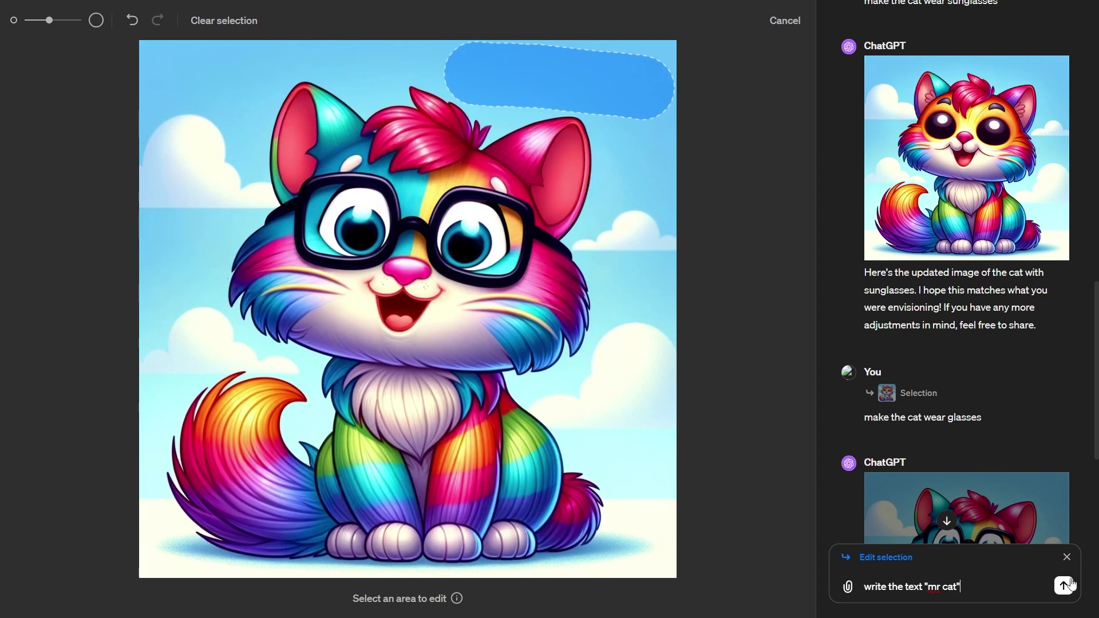
{"action": "key", "text": "Return"}
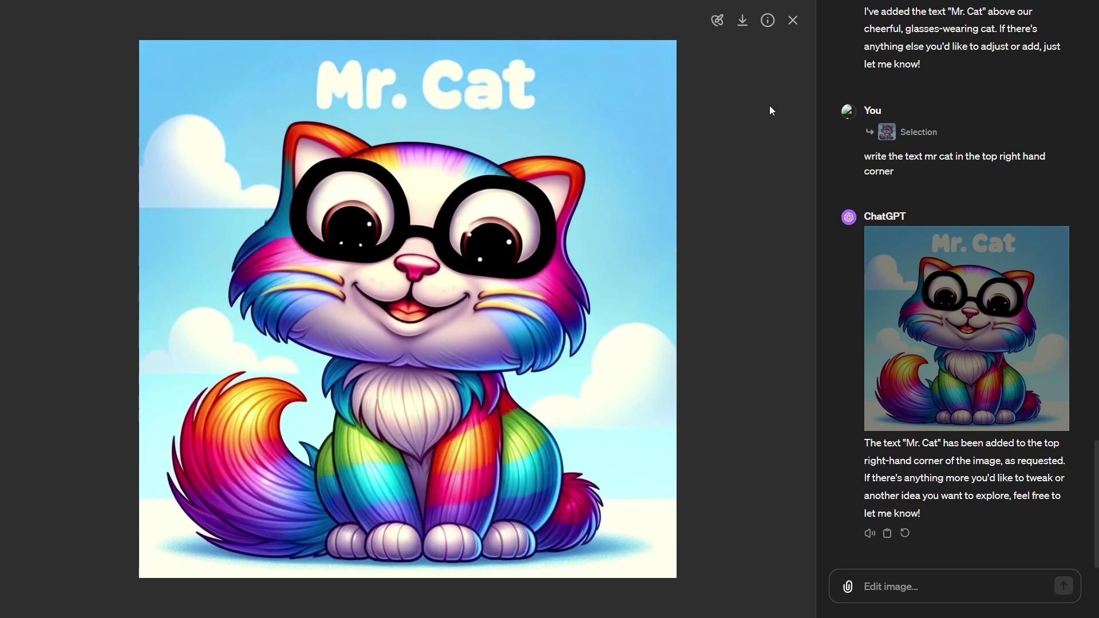
{"action": "left_click", "coordinate": [717, 20]}
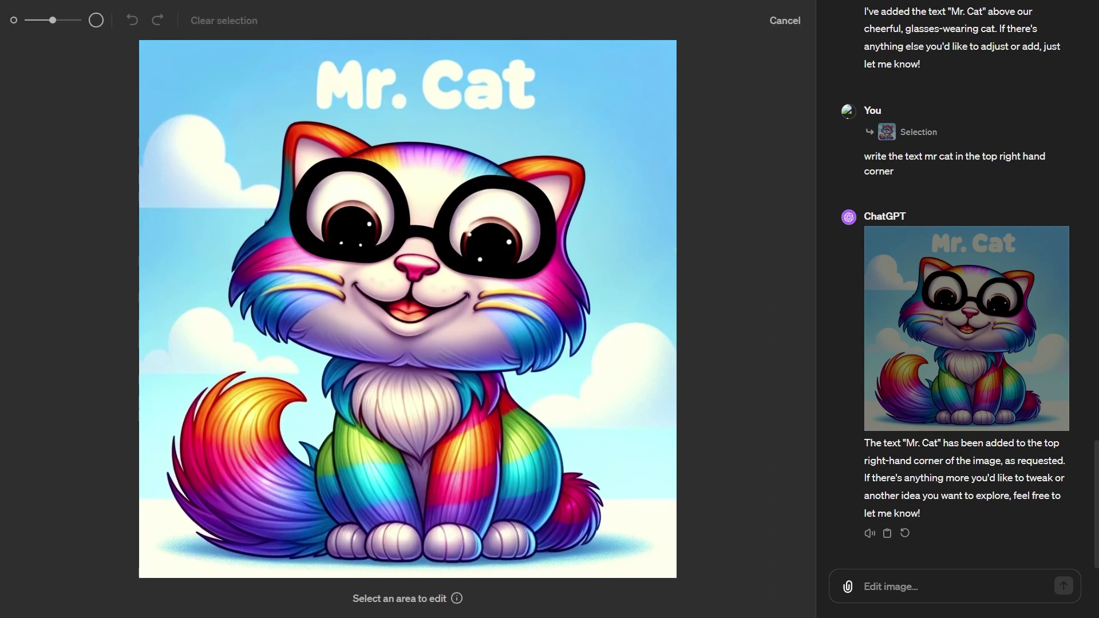
{"action": "left_click_drag", "start_coordinate": [613, 73], "coordinate": [507, 121]}
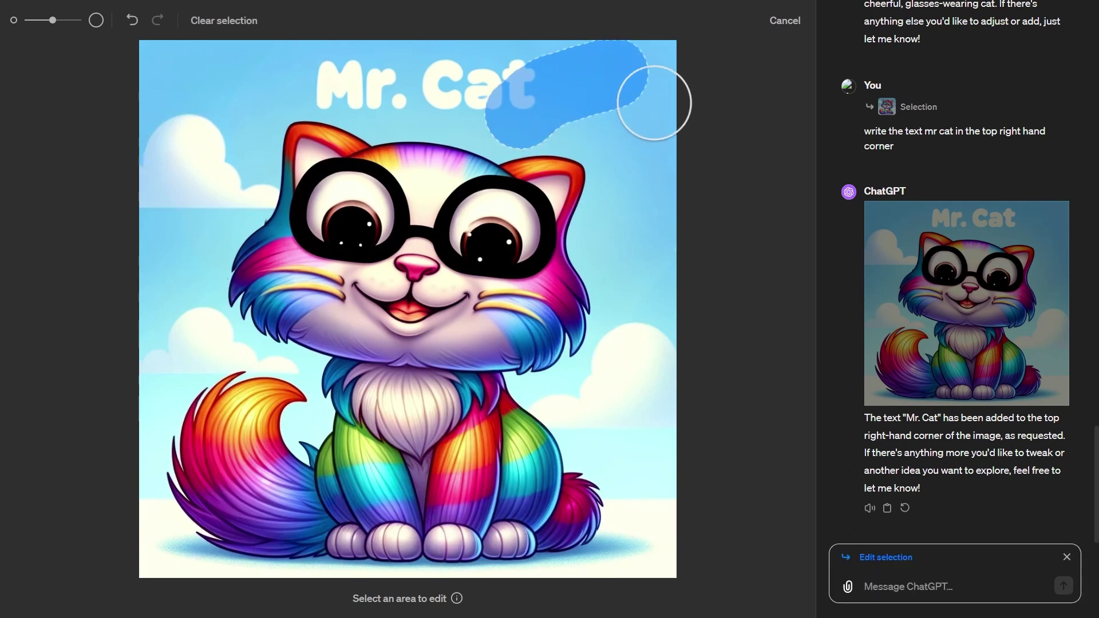
{"action": "left_click", "coordinate": [1066, 557]}
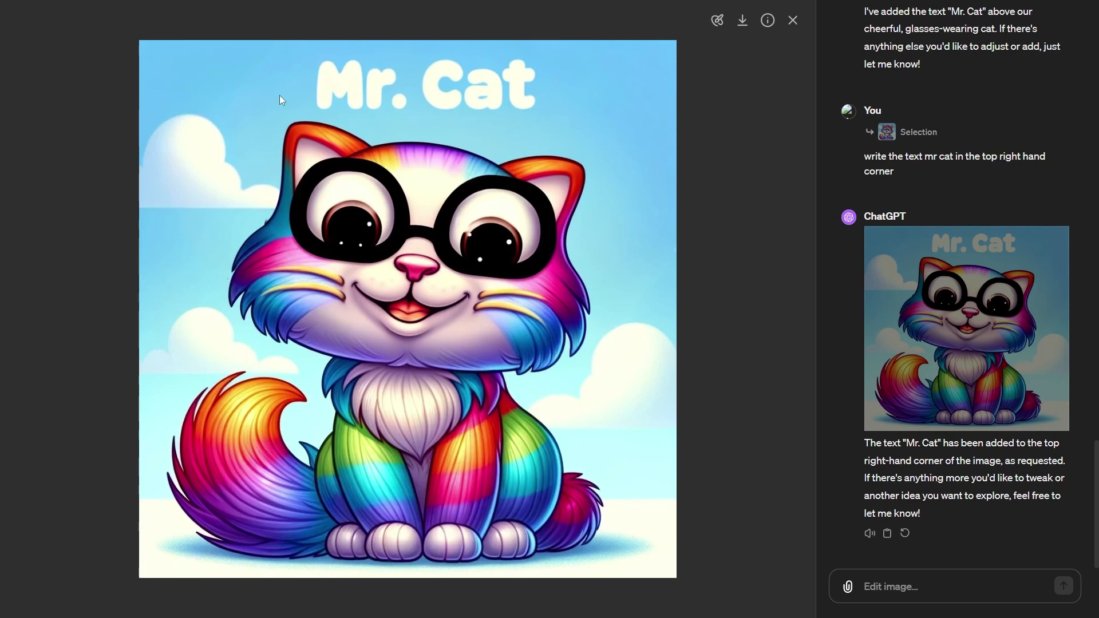
{"action": "scroll", "coordinate": [915, 286], "scroll_direction": "up", "scroll_amount": 4}
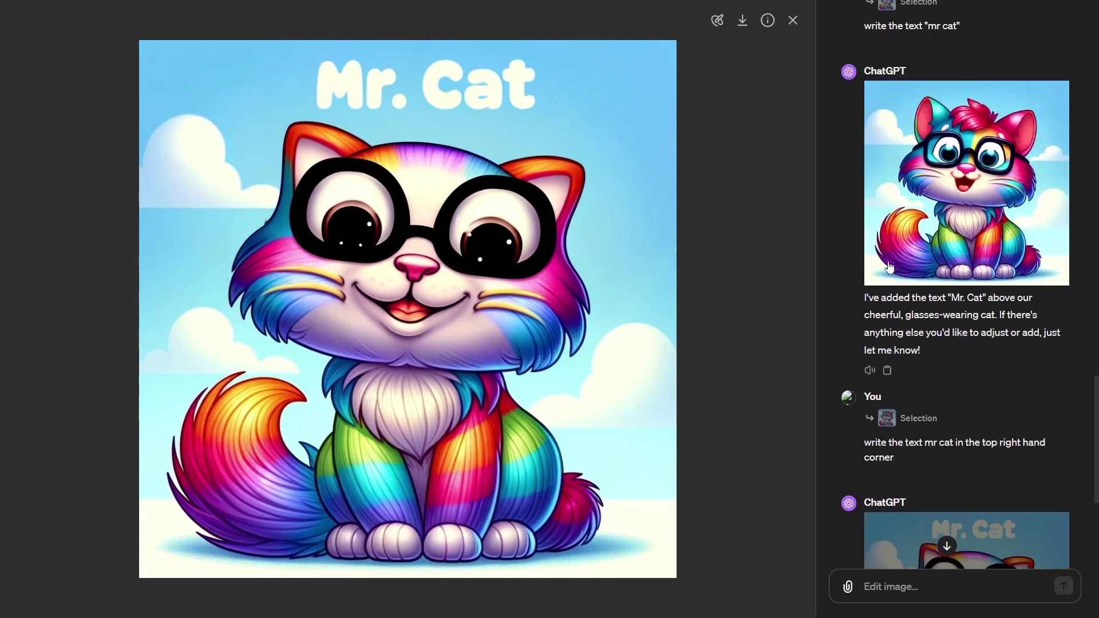
{"action": "scroll", "coordinate": [866, 254], "scroll_direction": "down", "scroll_amount": 3}
{"action": "scroll", "coordinate": [865, 255], "scroll_direction": "down", "scroll_amount": 1}
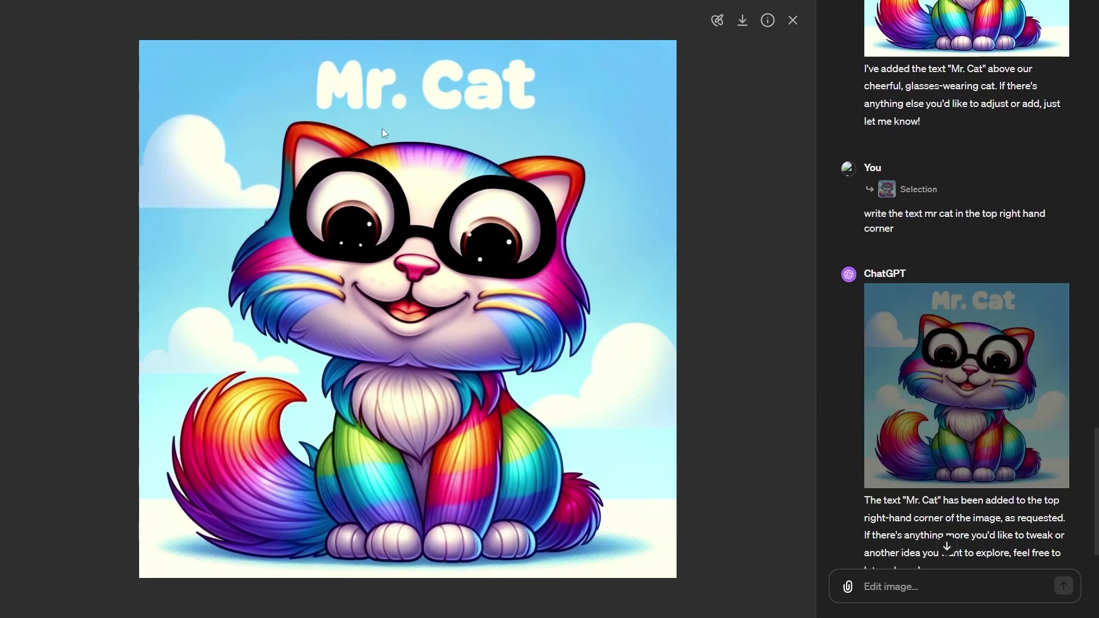
{"action": "scroll", "coordinate": [871, 343], "scroll_direction": "up", "scroll_amount": 5}
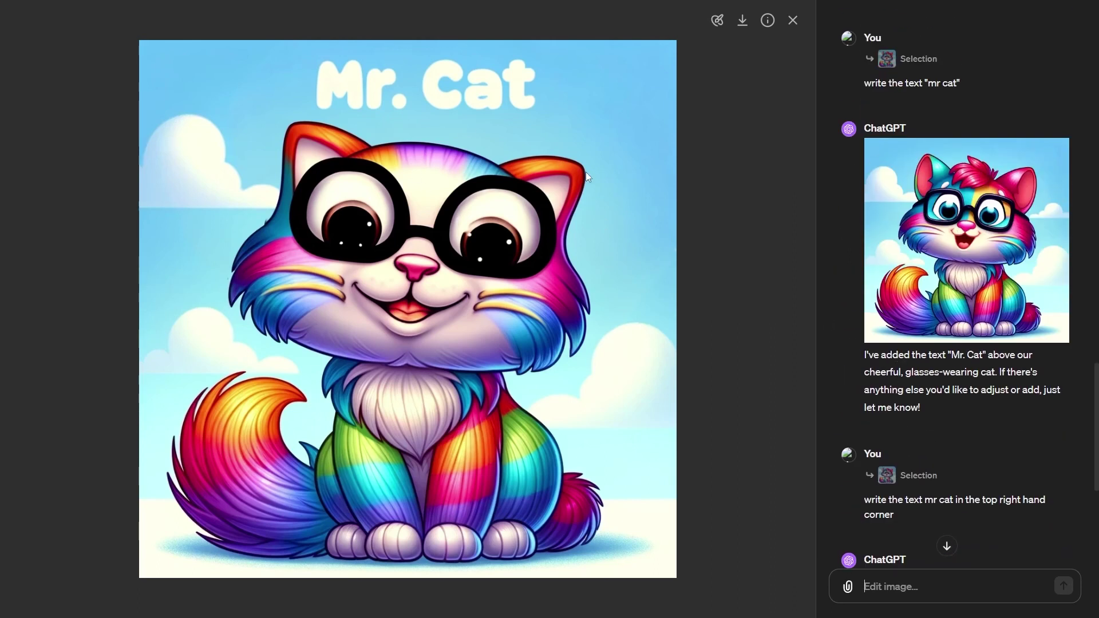
{"action": "scroll", "coordinate": [1005, 388], "scroll_direction": "down", "scroll_amount": 6}
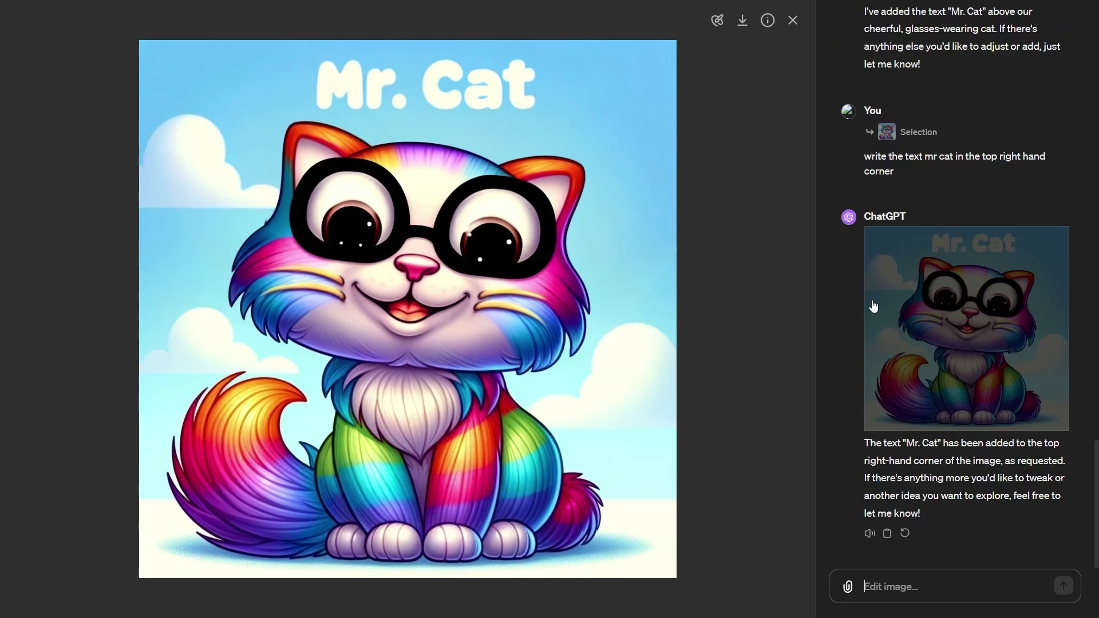